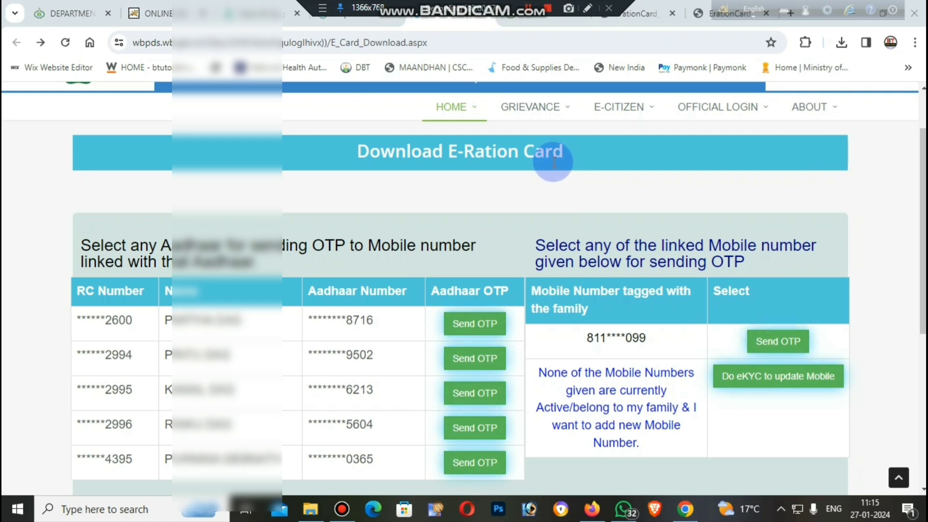
pyautogui.scroll(-3, 575, 165)
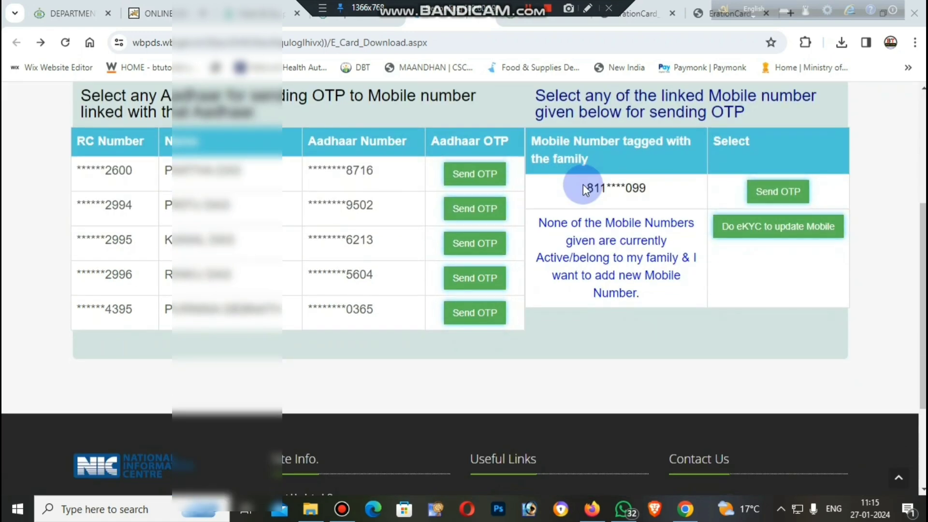
pyautogui.scroll(3, 583, 184)
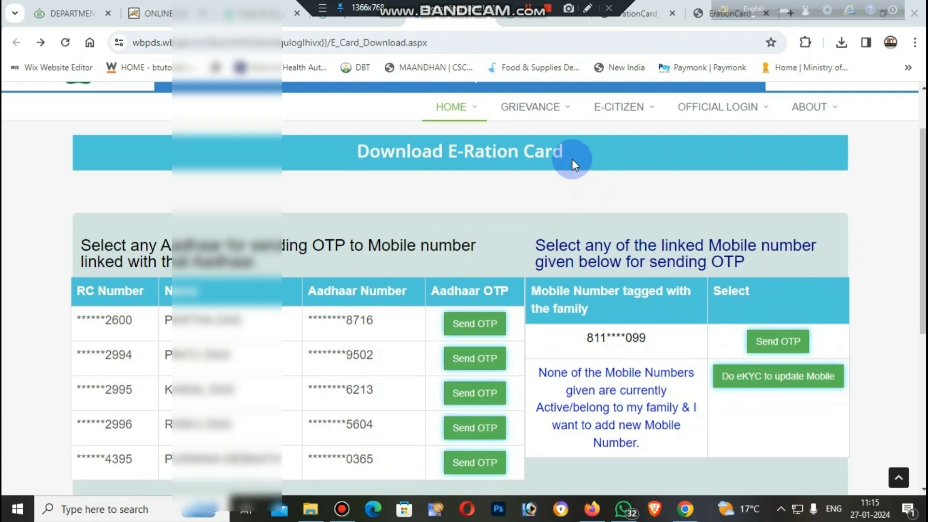
pyautogui.click(583, 9)
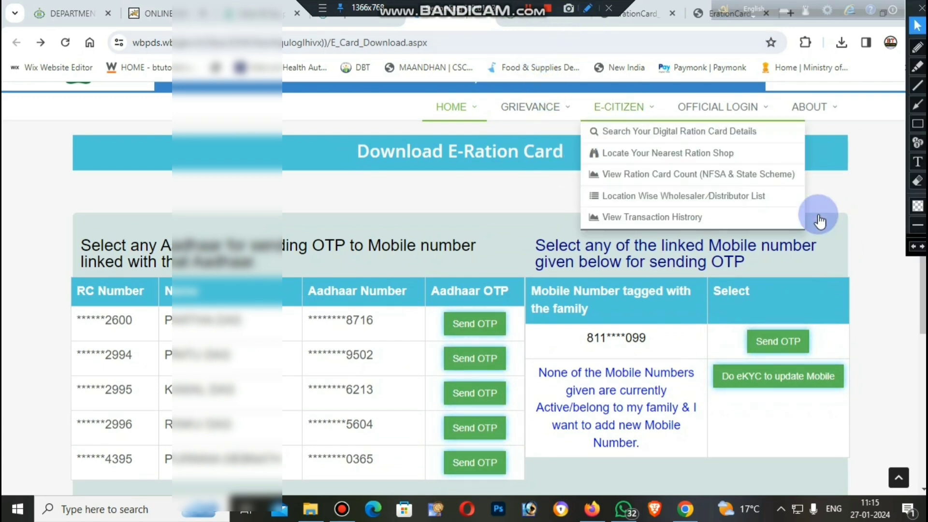
pyautogui.click(918, 123)
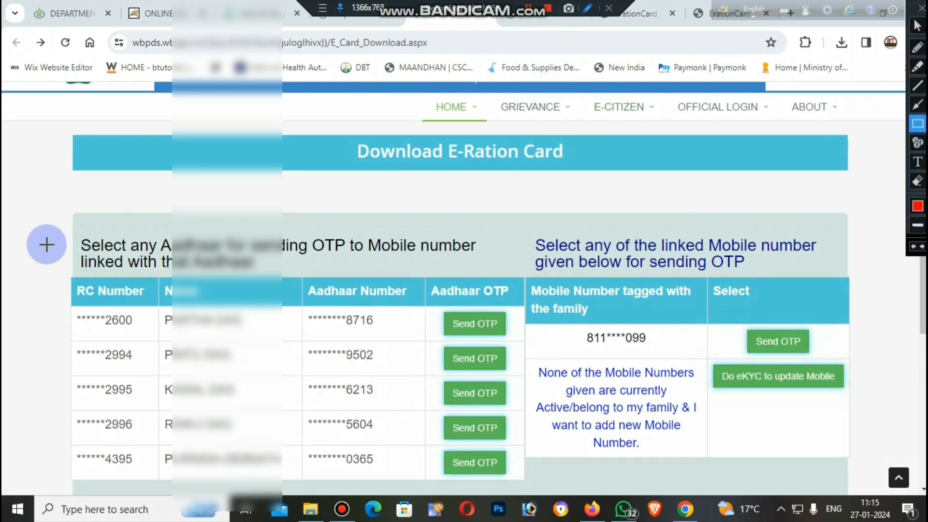
pyautogui.moveTo(45, 243); pyautogui.dragTo(60, 283)
pyautogui.moveTo(74, 326); pyautogui.dragTo(883, 487)
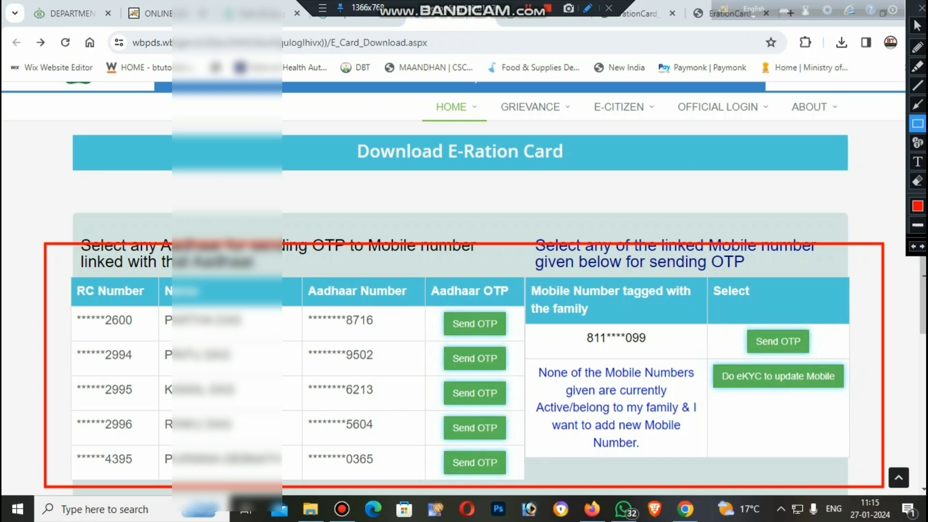
pyautogui.click(917, 182)
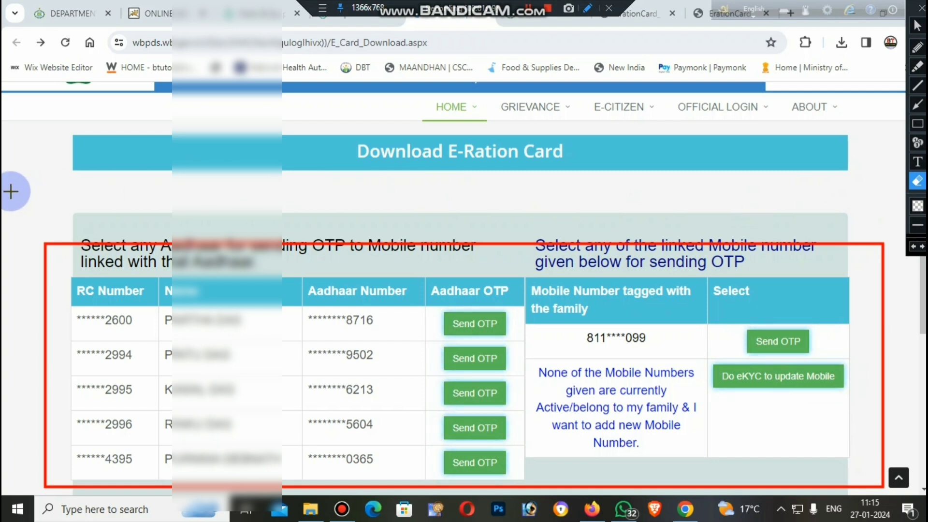
pyautogui.moveTo(19, 273)
pyautogui.mouseDown()
pyautogui.moveTo(176, 519)
pyautogui.moveTo(926, 521)
pyautogui.mouseUp()
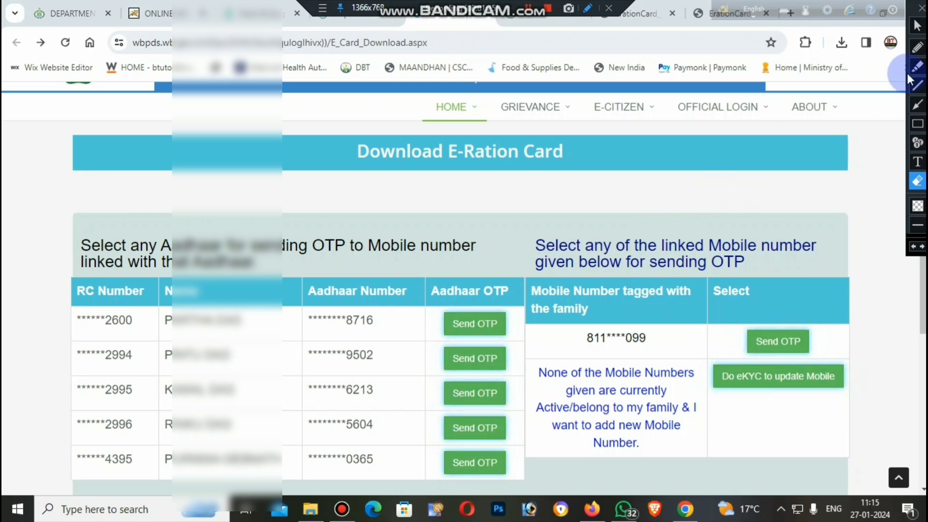
pyautogui.click(918, 25)
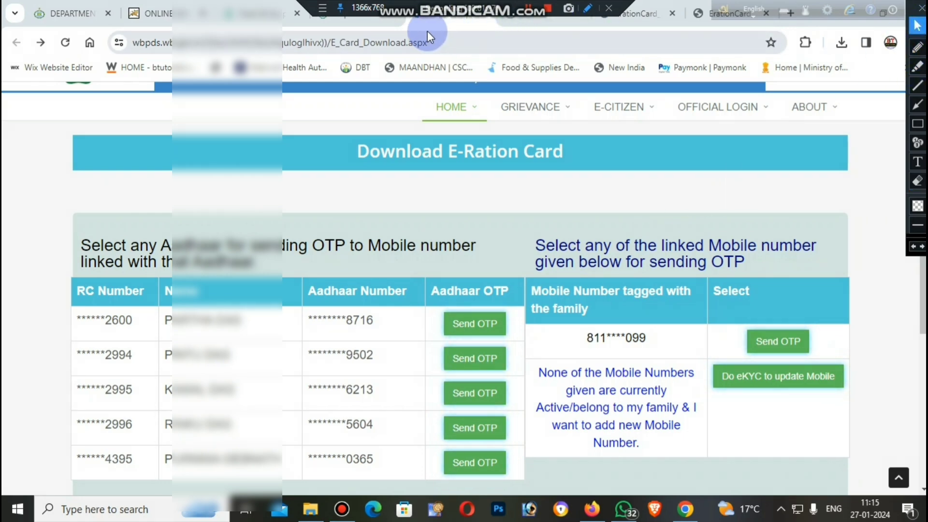
# Go to the Food & Supplies home page tab and open the RATION CARD tile.
pyautogui.click(354, 24)
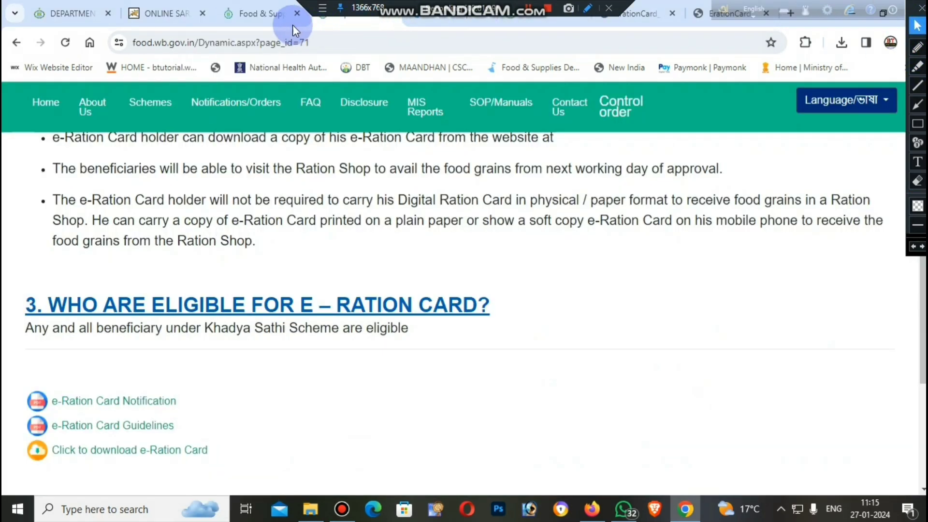
pyautogui.click(276, 19)
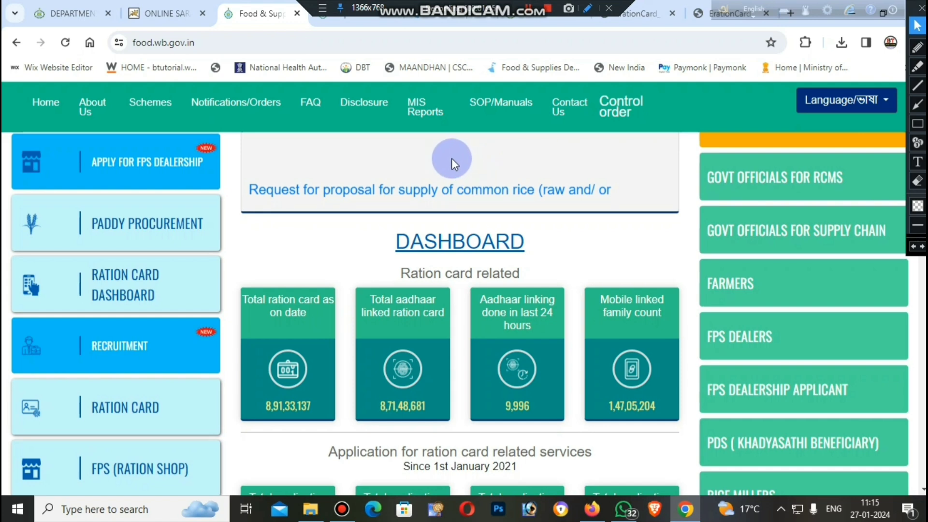
pyautogui.scroll(-1, 454, 157)
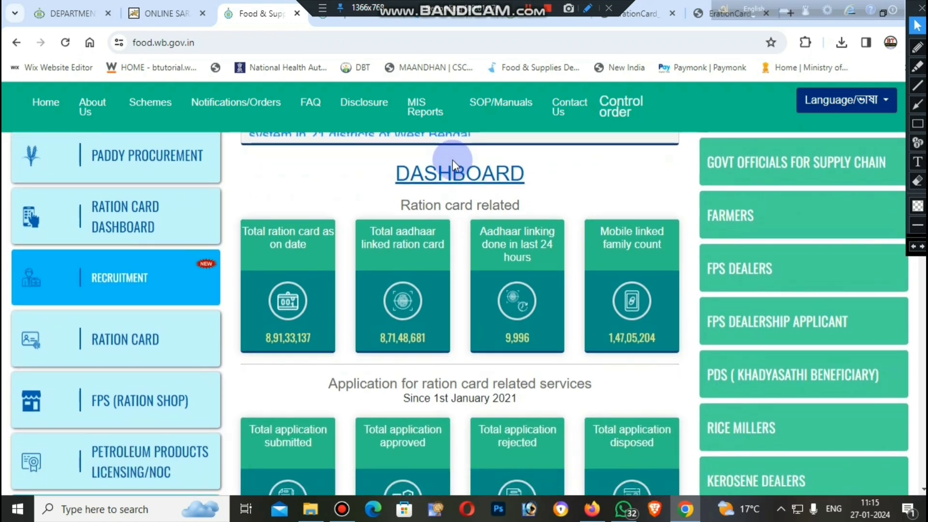
pyautogui.scroll(-1, 447, 167)
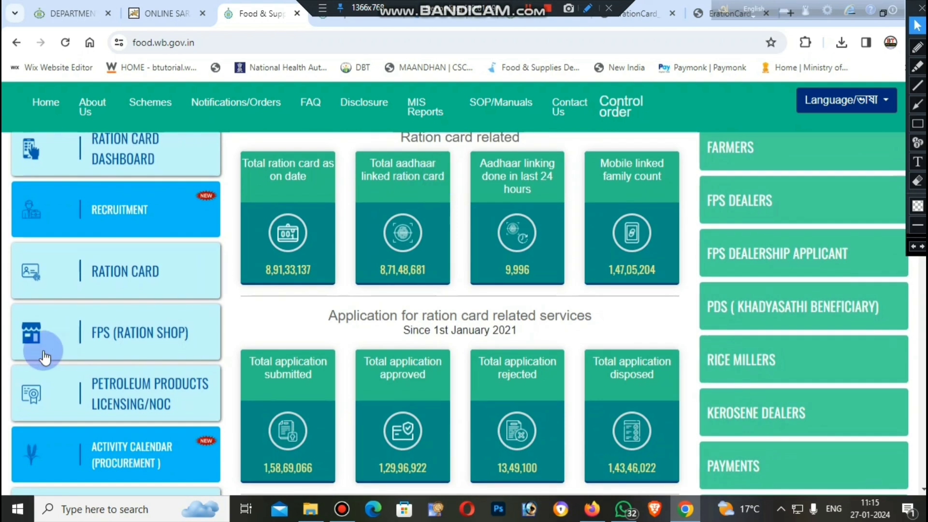
pyautogui.click(123, 265)
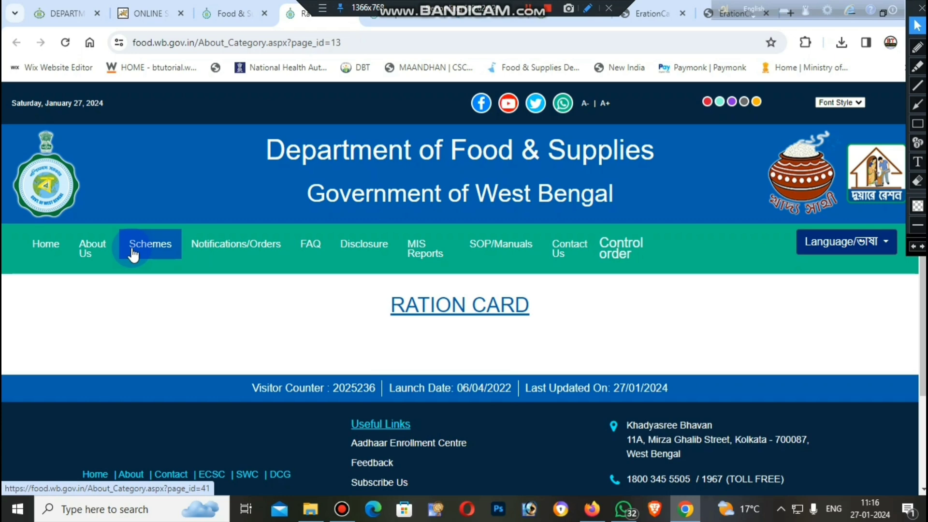
# Open 'Download your e Ration Card', then follow 'Click to download e-Ration Card' in section 3.
pyautogui.scroll(-3, 283, 266)
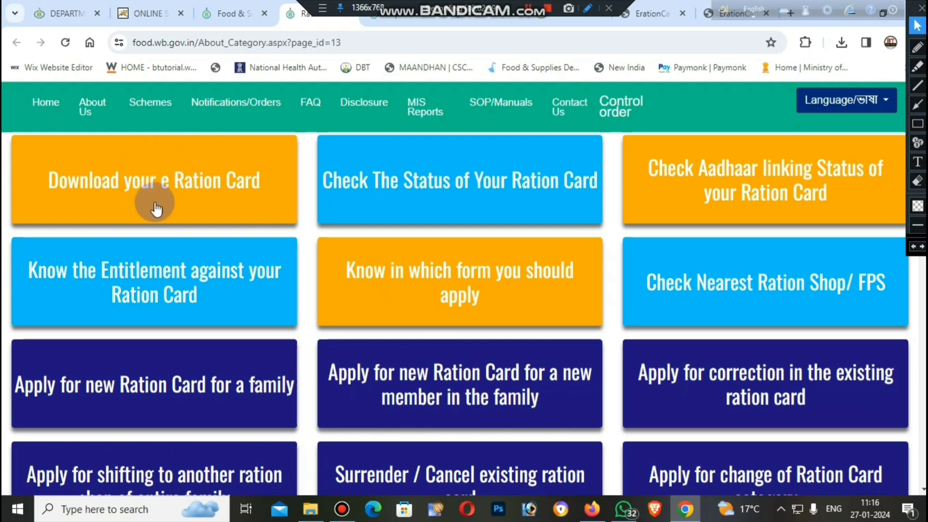
pyautogui.click(161, 180)
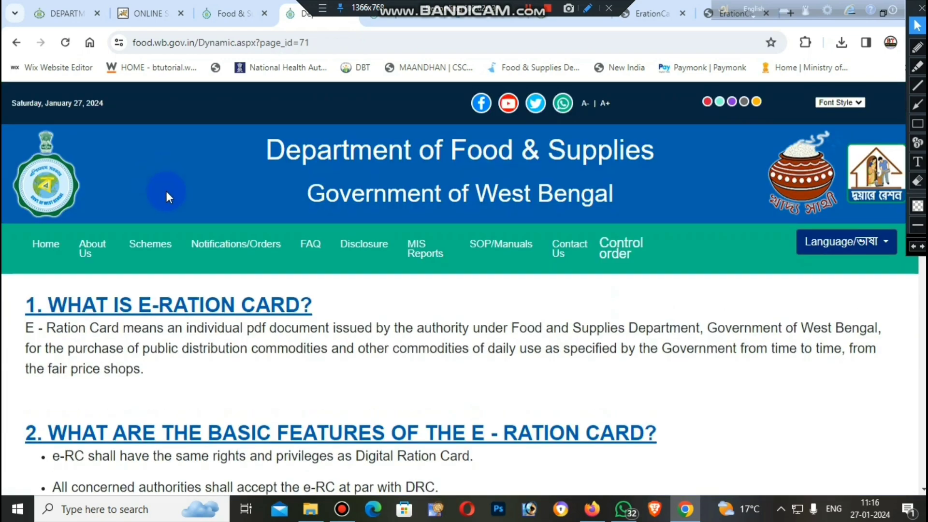
pyautogui.scroll(-8, 189, 224)
pyautogui.scroll(-3, 190, 226)
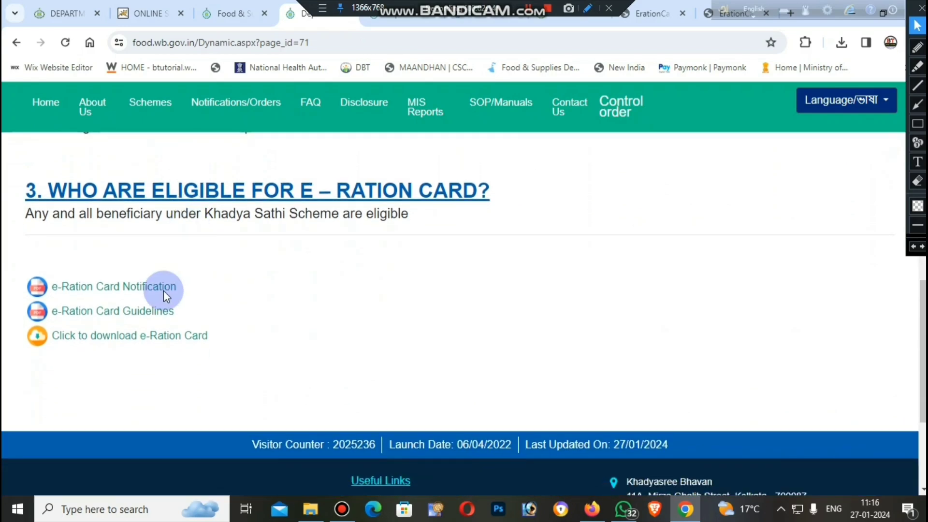
pyautogui.click(116, 334)
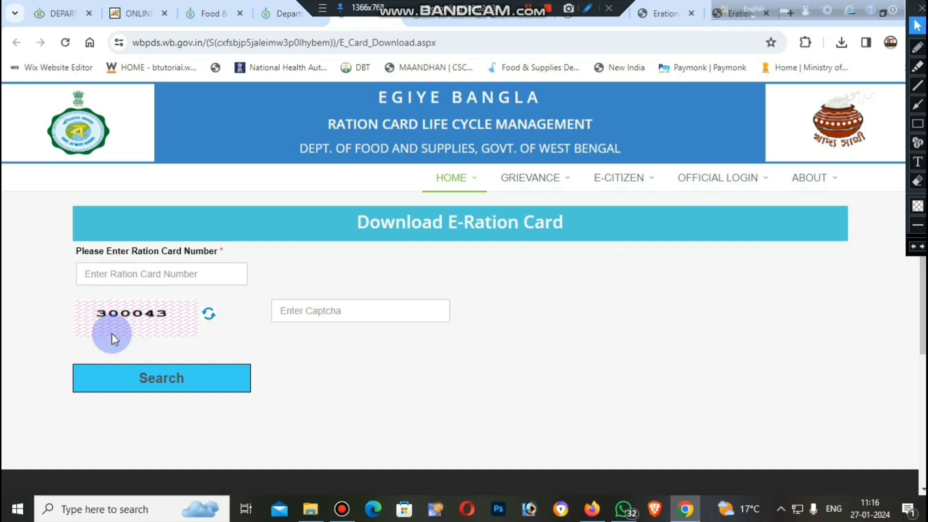
# Enter the ration card number and captcha, then search to list the family members.
pyautogui.click(154, 269)
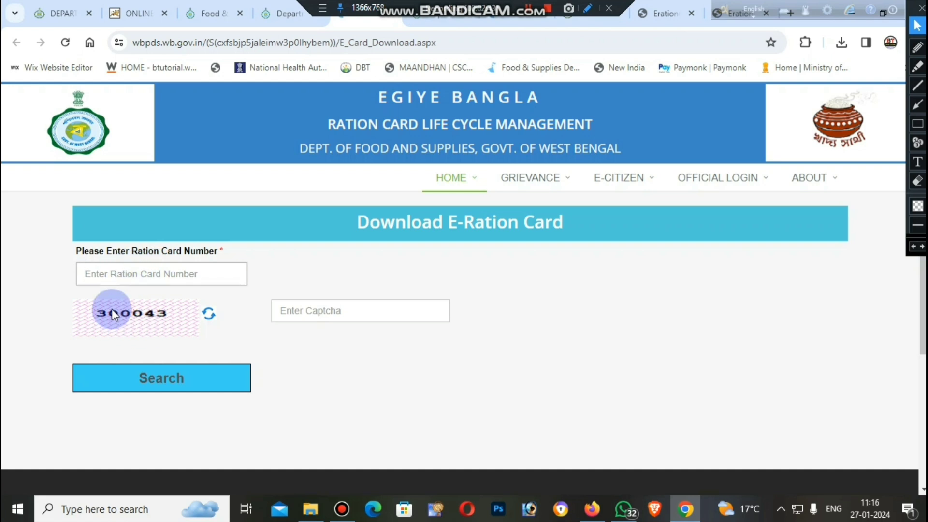
pyautogui.click(213, 382)
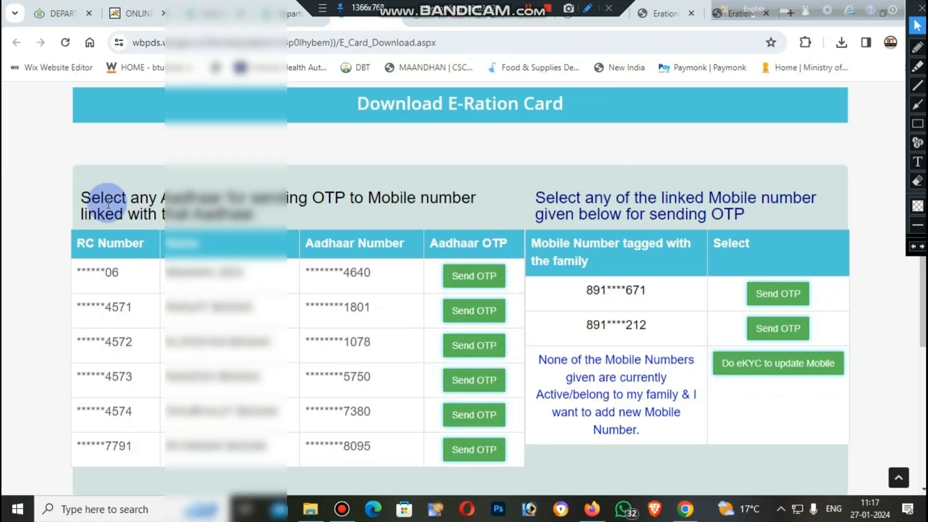
pyautogui.click(918, 123)
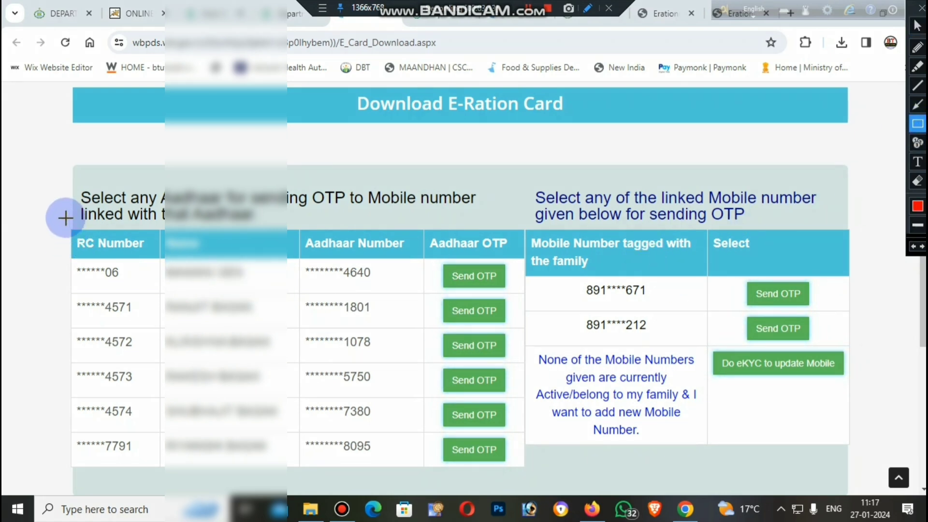
pyautogui.moveTo(66, 217)
pyautogui.mouseDown()
pyautogui.moveTo(76, 301)
pyautogui.moveTo(155, 406)
pyautogui.moveTo(441, 487)
pyautogui.moveTo(494, 492)
pyautogui.mouseUp()
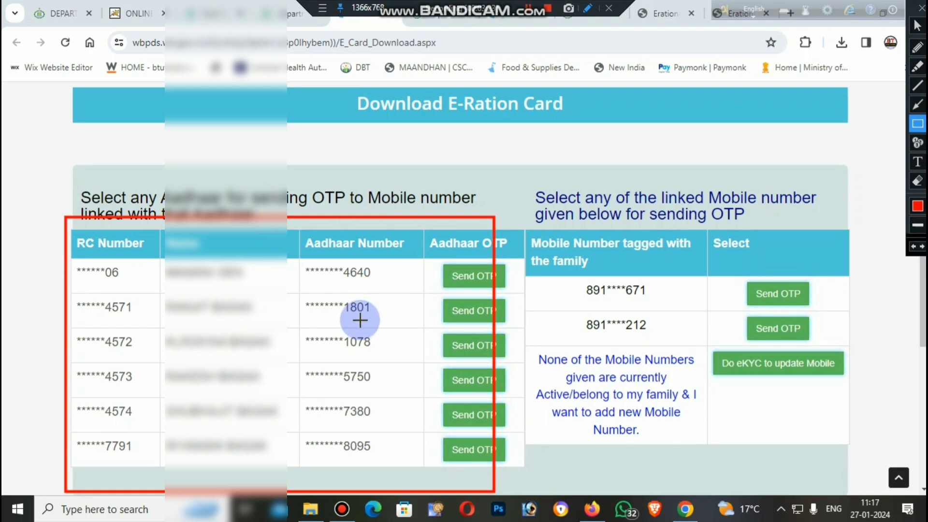
pyautogui.click(917, 181)
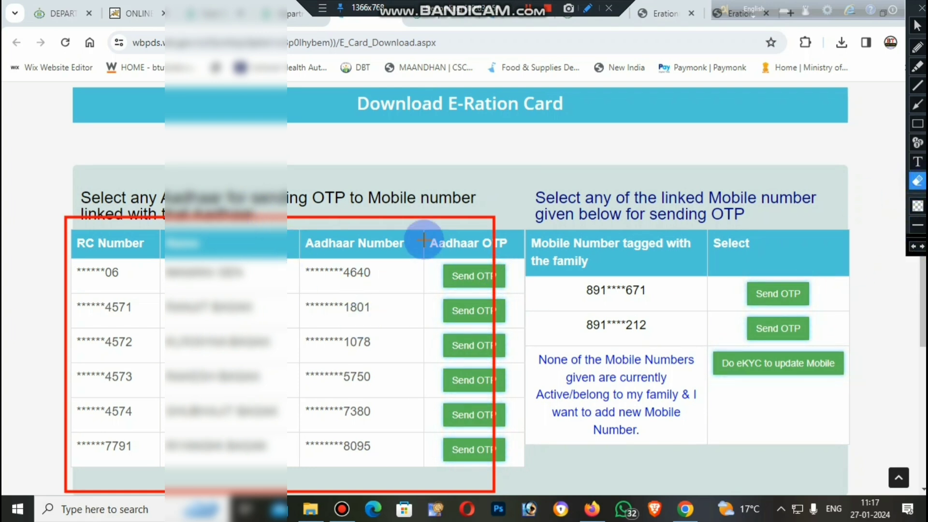
pyautogui.moveTo(37, 199)
pyautogui.mouseDown()
pyautogui.moveTo(37, 284)
pyautogui.moveTo(72, 484)
pyautogui.moveTo(162, 515)
pyautogui.moveTo(533, 515)
pyautogui.mouseUp()
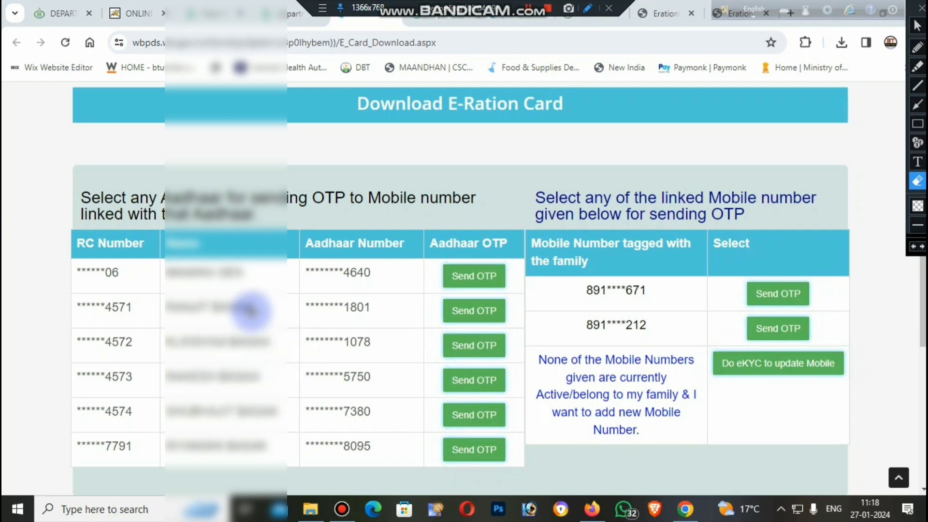
pyautogui.click(917, 124)
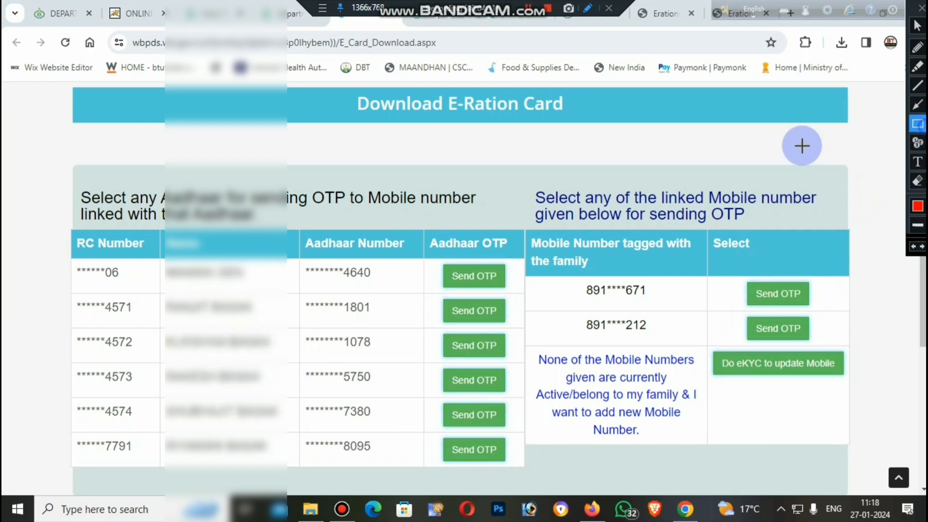
pyautogui.moveTo(67, 226)
pyautogui.mouseDown()
pyautogui.moveTo(290, 503)
pyautogui.moveTo(436, 502)
pyautogui.moveTo(533, 483)
pyautogui.mouseUp()
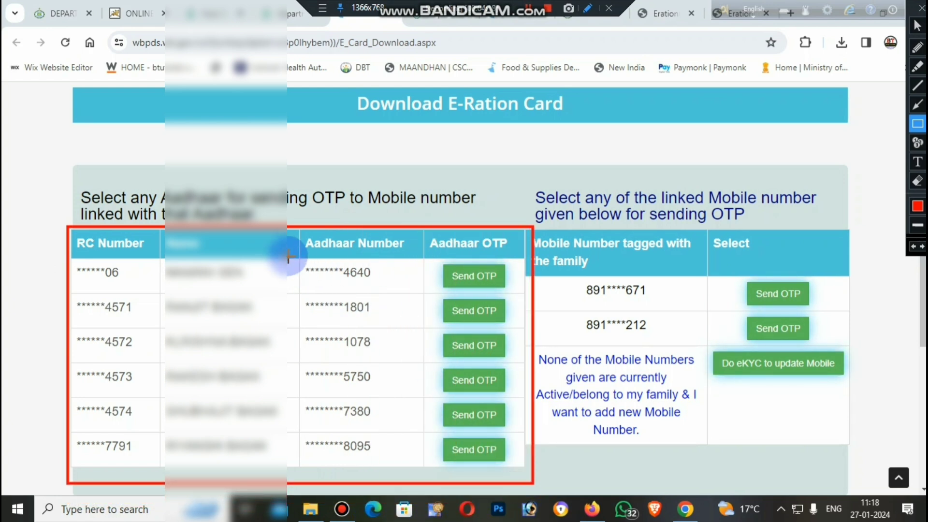
pyautogui.moveTo(299, 229)
pyautogui.mouseDown()
pyautogui.moveTo(307, 304)
pyautogui.moveTo(360, 428)
pyautogui.moveTo(408, 474)
pyautogui.moveTo(421, 473)
pyautogui.mouseUp()
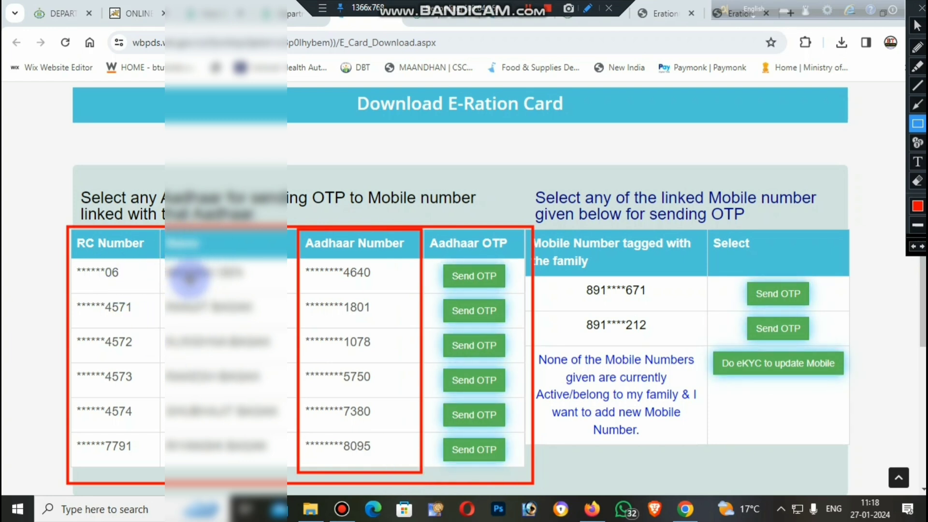
pyautogui.moveTo(160, 257)
pyautogui.mouseDown()
pyautogui.moveTo(160, 306)
pyautogui.moveTo(232, 440)
pyautogui.moveTo(291, 472)
pyautogui.mouseUp()
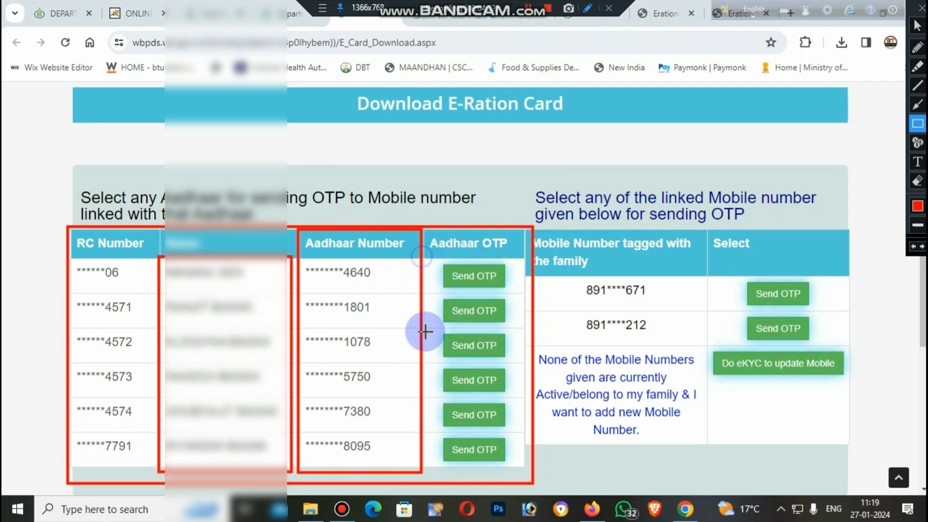
pyautogui.moveTo(425, 331)
pyautogui.mouseDown()
pyautogui.moveTo(491, 483)
pyautogui.moveTo(533, 481)
pyautogui.mouseUp()
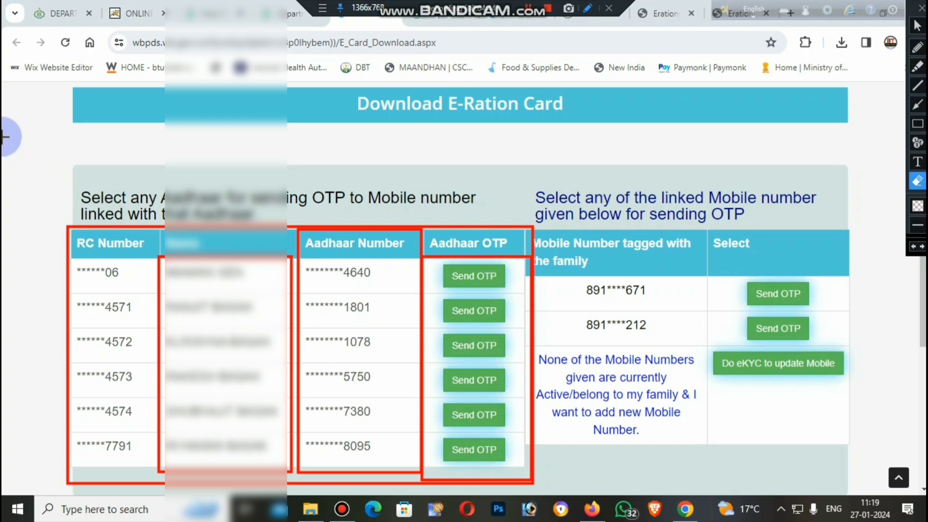
pyautogui.moveTo(3, 137)
pyautogui.mouseDown()
pyautogui.moveTo(78, 368)
pyautogui.moveTo(632, 519)
pyautogui.mouseUp()
pyautogui.moveTo(506, 496); pyautogui.dragTo(789, 497)
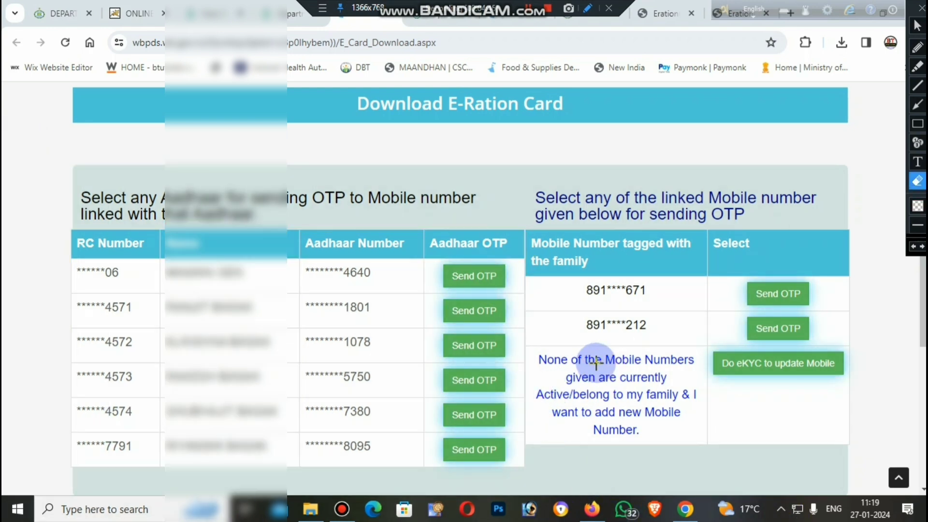
pyautogui.click(917, 124)
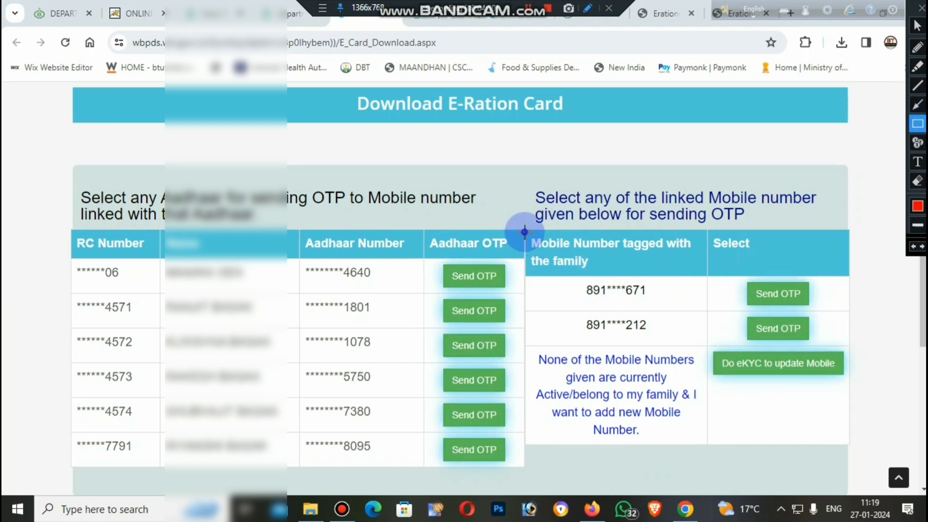
pyautogui.moveTo(524, 232)
pyautogui.mouseDown()
pyautogui.moveTo(543, 269)
pyautogui.moveTo(707, 280)
pyautogui.mouseUp()
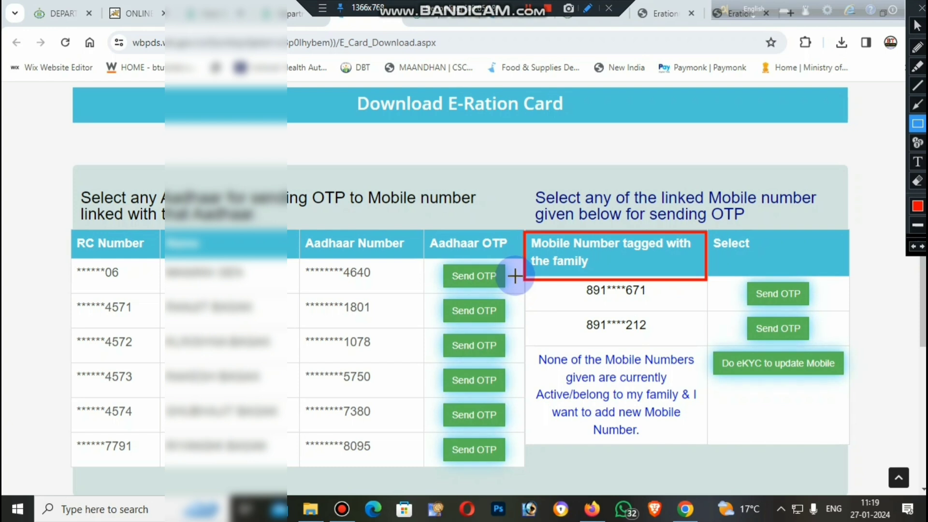
pyautogui.moveTo(522, 278)
pyautogui.mouseDown()
pyautogui.moveTo(539, 381)
pyautogui.moveTo(568, 433)
pyautogui.moveTo(633, 460)
pyautogui.moveTo(702, 465)
pyautogui.mouseUp()
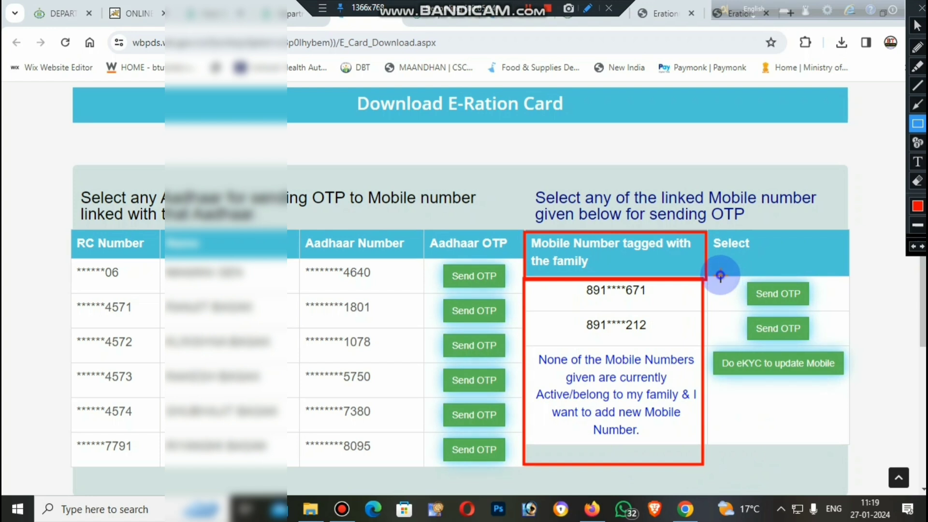
pyautogui.moveTo(721, 276)
pyautogui.mouseDown()
pyautogui.moveTo(735, 323)
pyautogui.moveTo(787, 348)
pyautogui.moveTo(831, 346)
pyautogui.mouseUp()
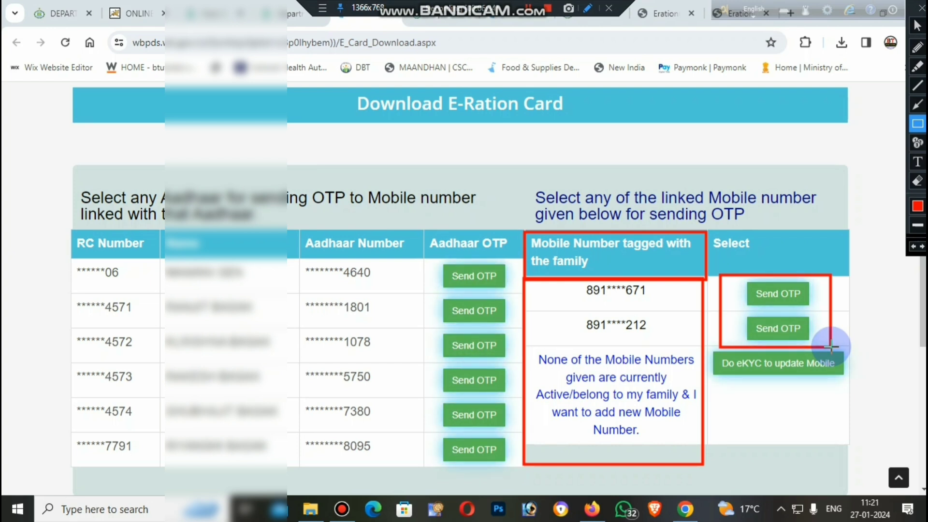
pyautogui.click(917, 181)
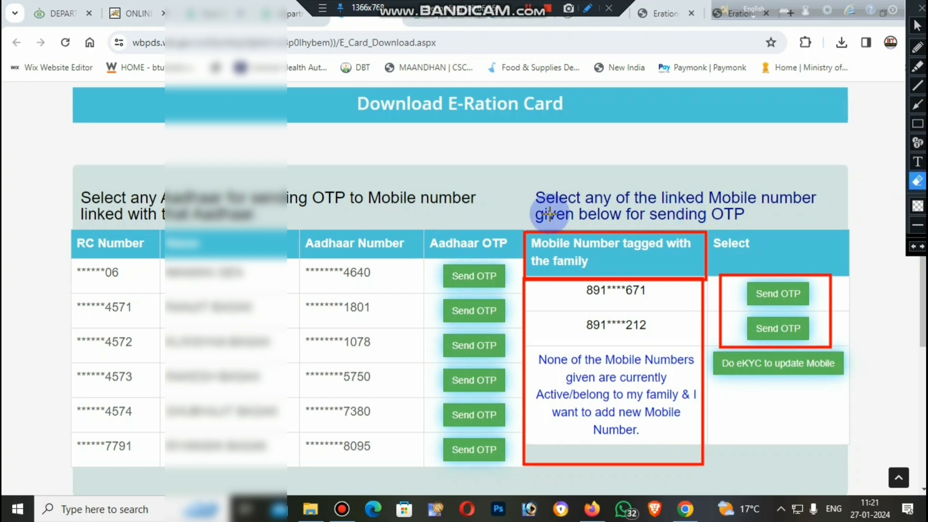
pyautogui.moveTo(496, 203)
pyautogui.mouseDown()
pyautogui.moveTo(543, 425)
pyautogui.moveTo(629, 502)
pyautogui.moveTo(763, 505)
pyautogui.mouseUp()
pyautogui.click(918, 123)
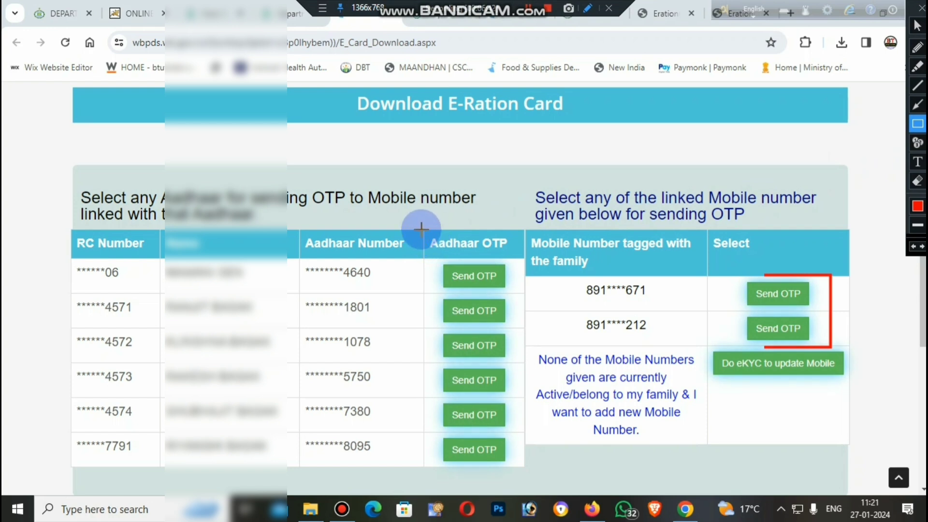
pyautogui.moveTo(423, 225); pyautogui.dragTo(439, 320)
pyautogui.moveTo(485, 415); pyautogui.dragTo(525, 495)
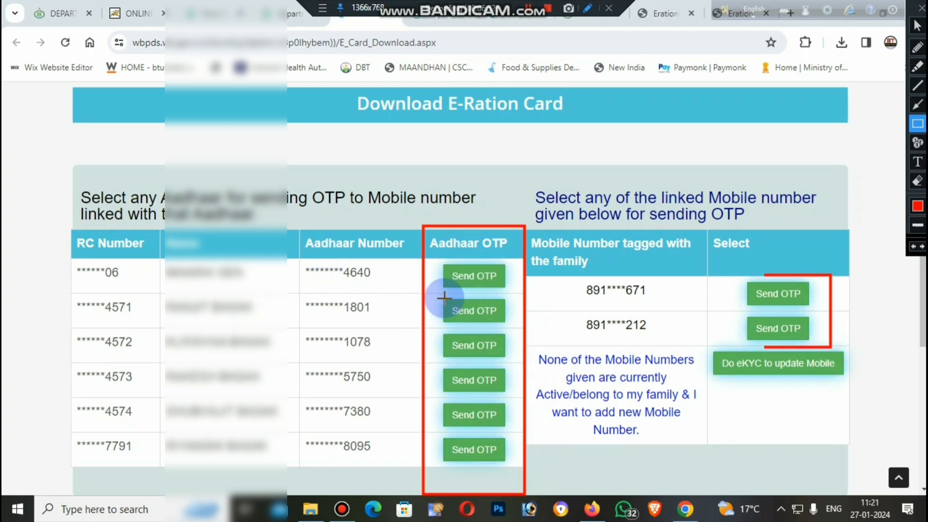
pyautogui.moveTo(442, 326); pyautogui.dragTo(493, 332)
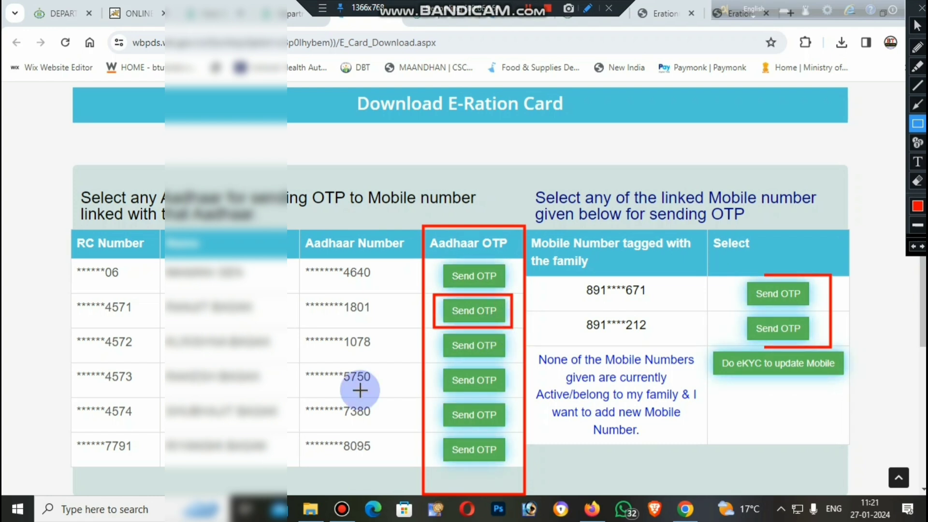
pyautogui.click(917, 181)
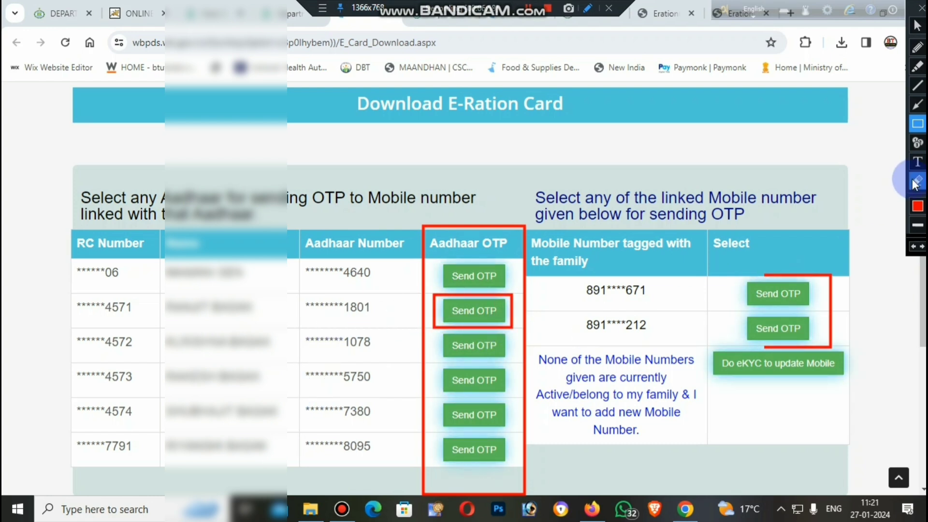
pyautogui.moveTo(397, 182)
pyautogui.mouseDown()
pyautogui.moveTo(394, 473)
pyautogui.moveTo(457, 507)
pyautogui.moveTo(601, 513)
pyautogui.mouseUp()
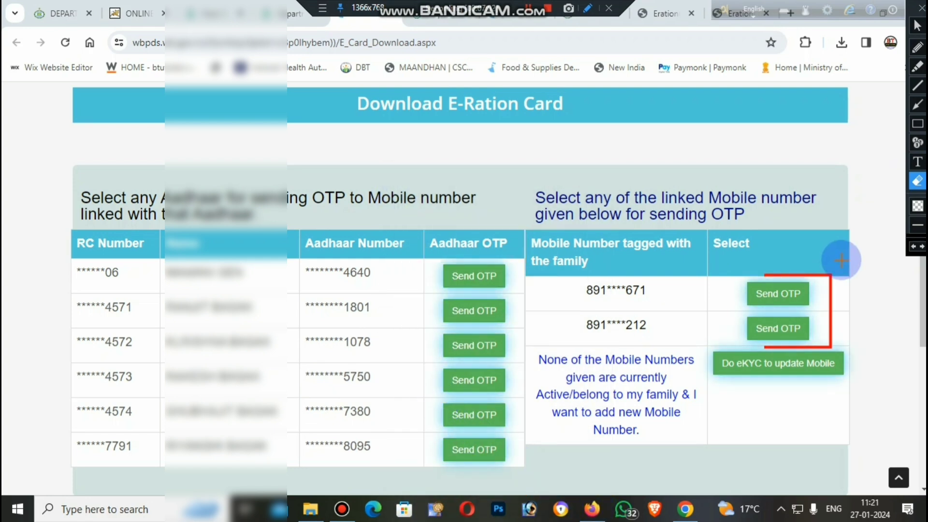
pyautogui.moveTo(738, 256)
pyautogui.mouseDown()
pyautogui.moveTo(744, 363)
pyautogui.moveTo(903, 409)
pyautogui.mouseUp()
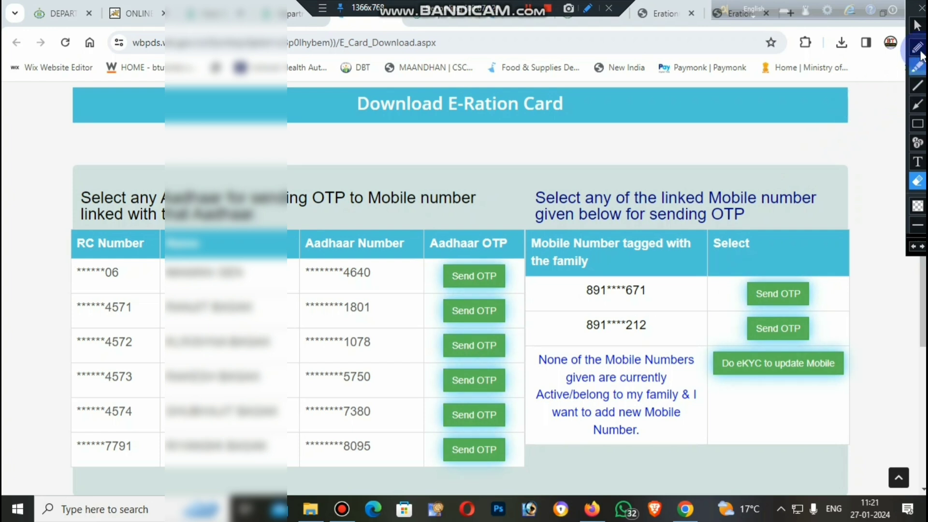
# Send an OTP to the second family mobile number and submit the 4-digit code.
pyautogui.click(918, 25)
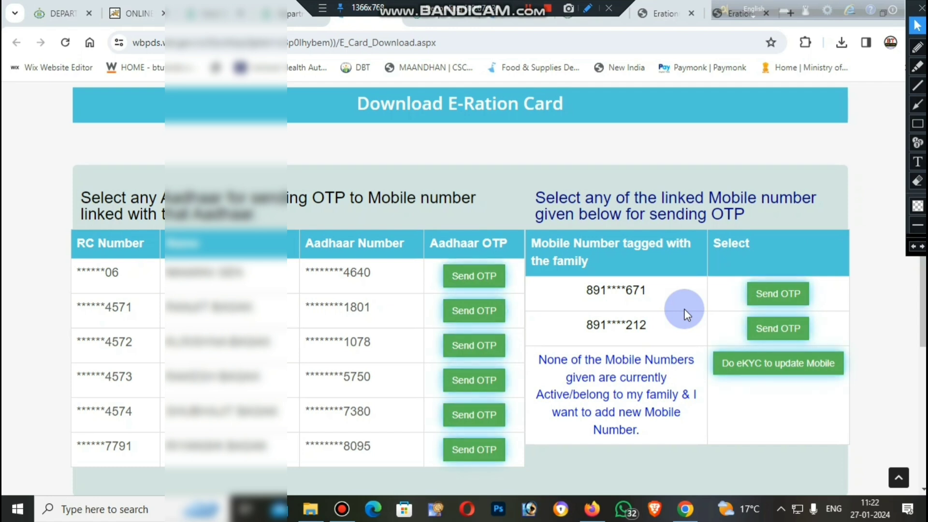
pyautogui.click(777, 331)
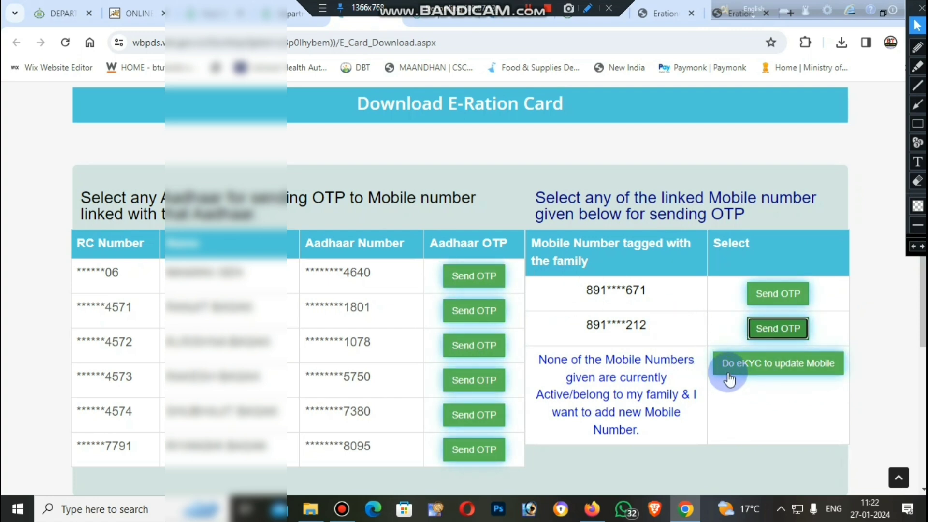
pyautogui.click(769, 370)
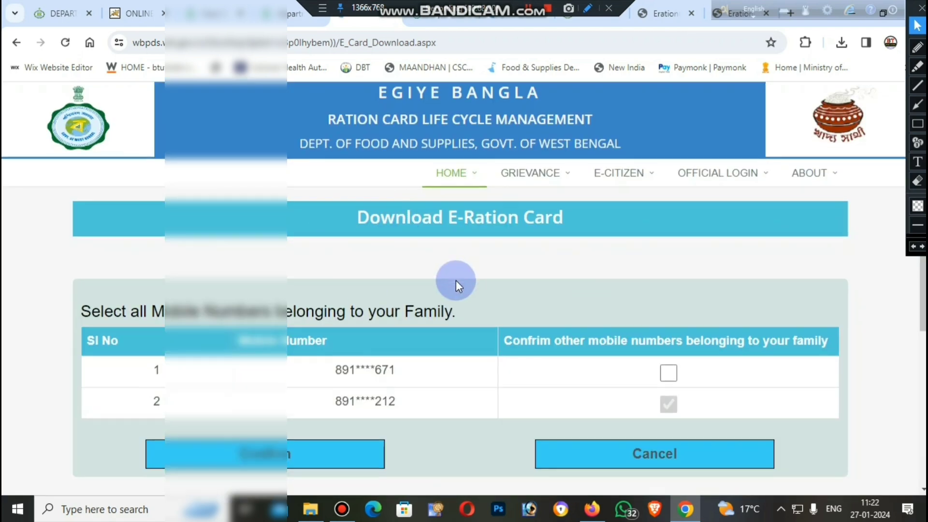
# Tick the first mobile number as the family's too and confirm both numbers.
pyautogui.scroll(-2, 457, 280)
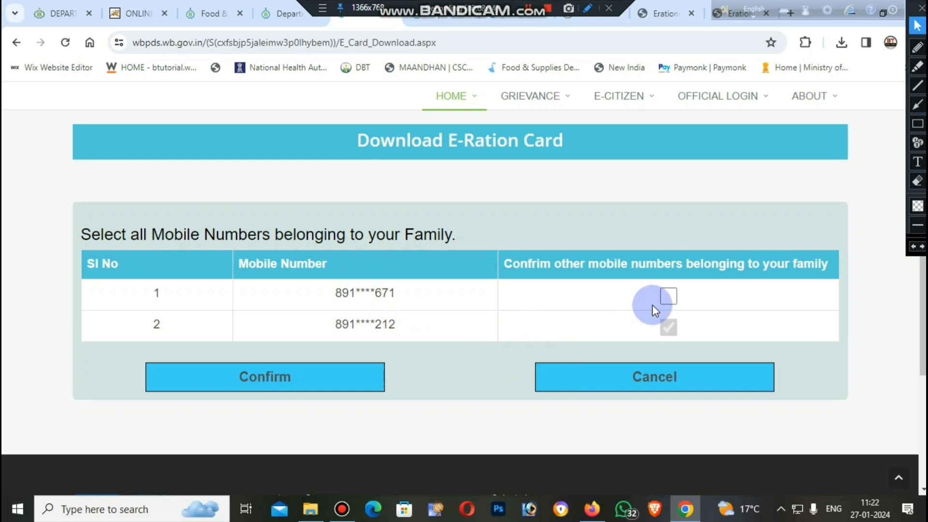
pyautogui.click(670, 295)
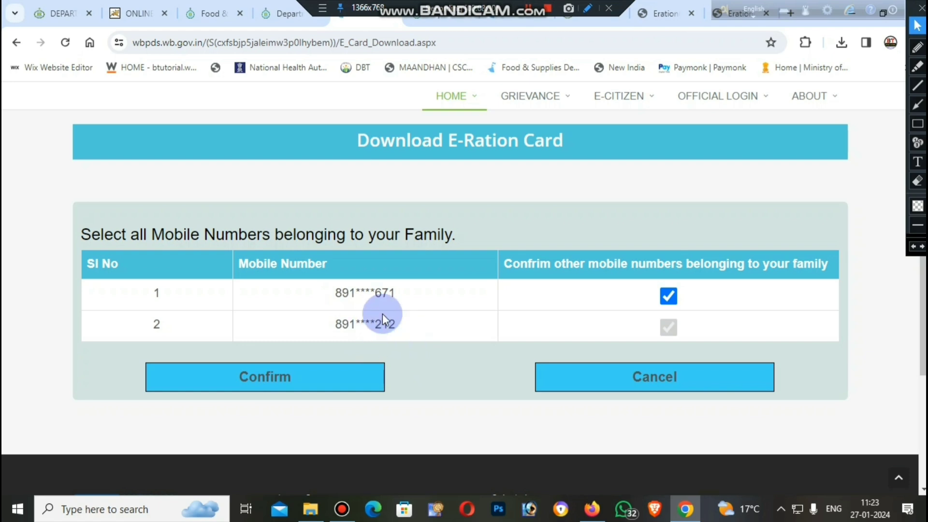
pyautogui.click(669, 297)
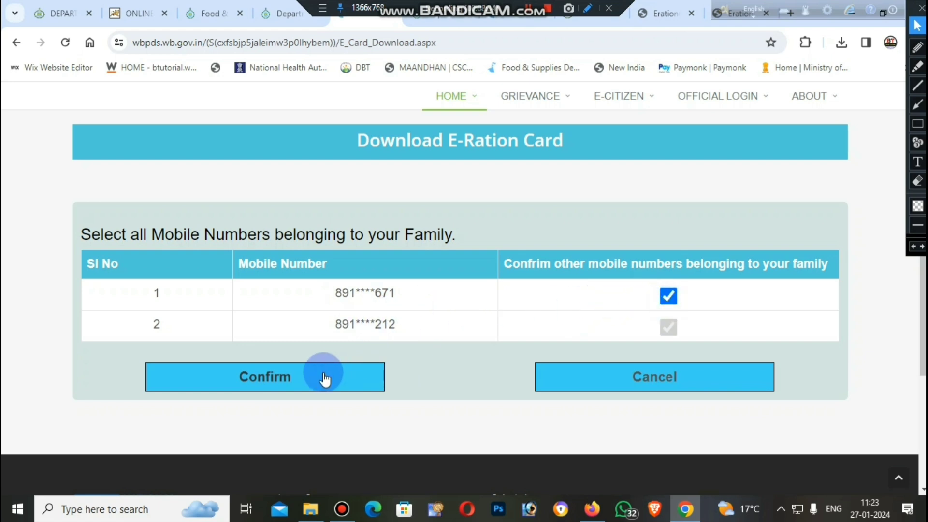
pyautogui.click(324, 378)
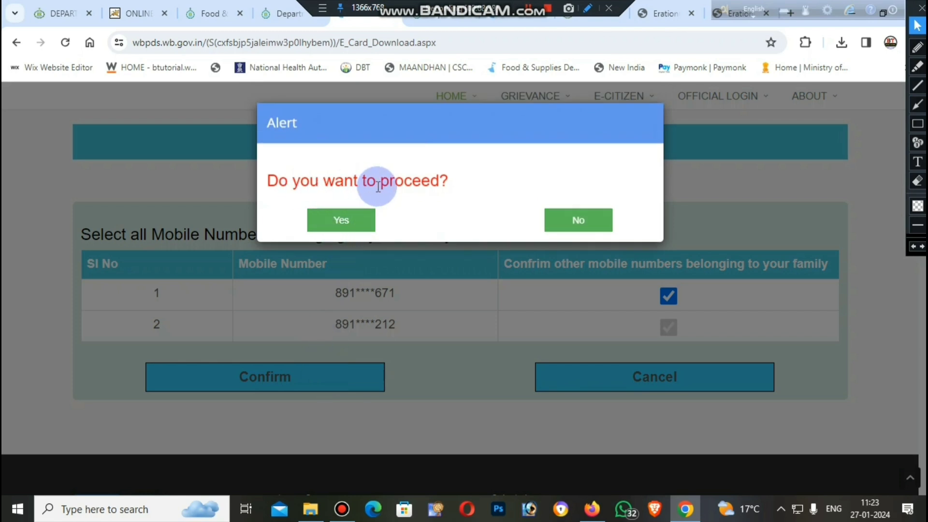
# Answer Yes to save the family mobiles, then review the six-member table with DOWNLOAD E-RC options.
pyautogui.click(363, 221)
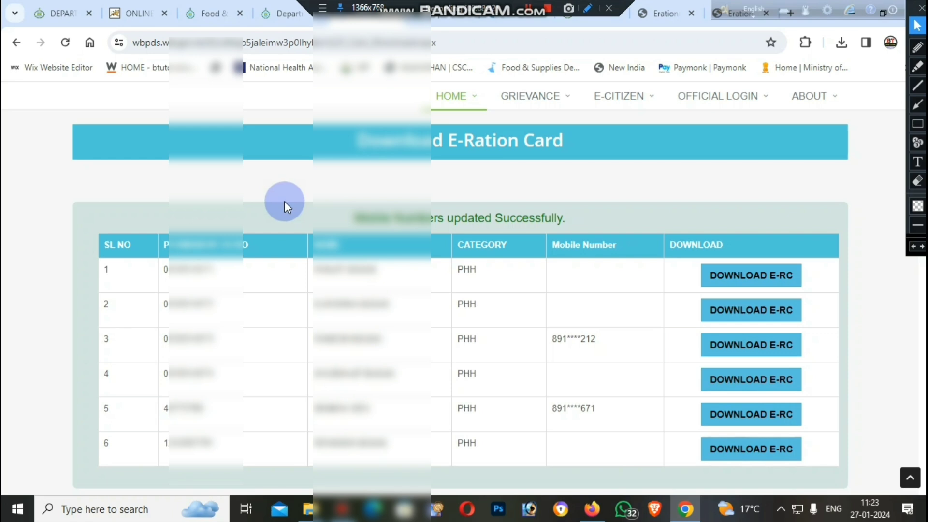
pyautogui.scroll(-2, 277, 206)
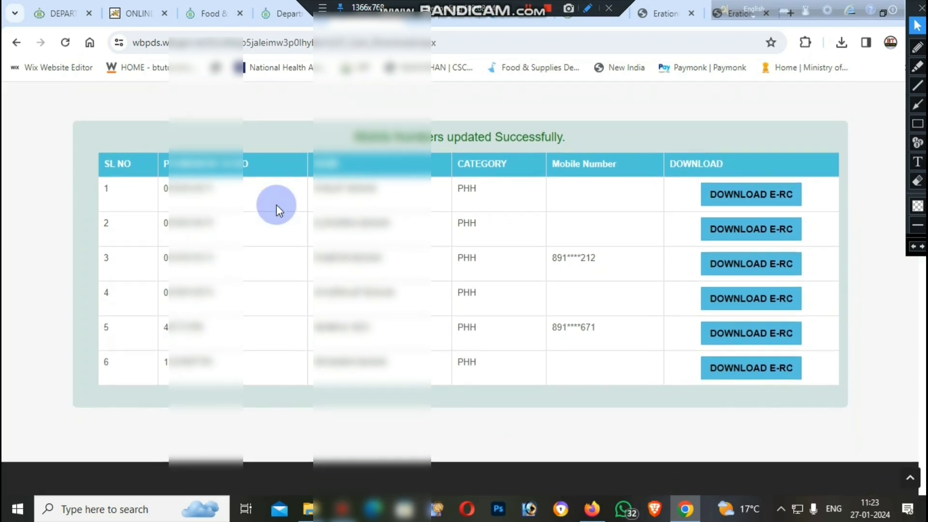
pyautogui.scroll(2, 277, 205)
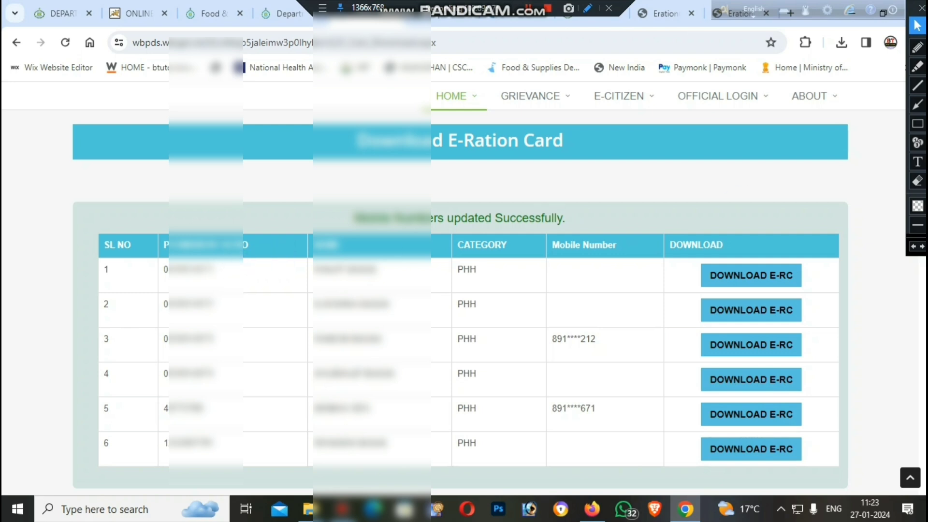
pyautogui.click(917, 124)
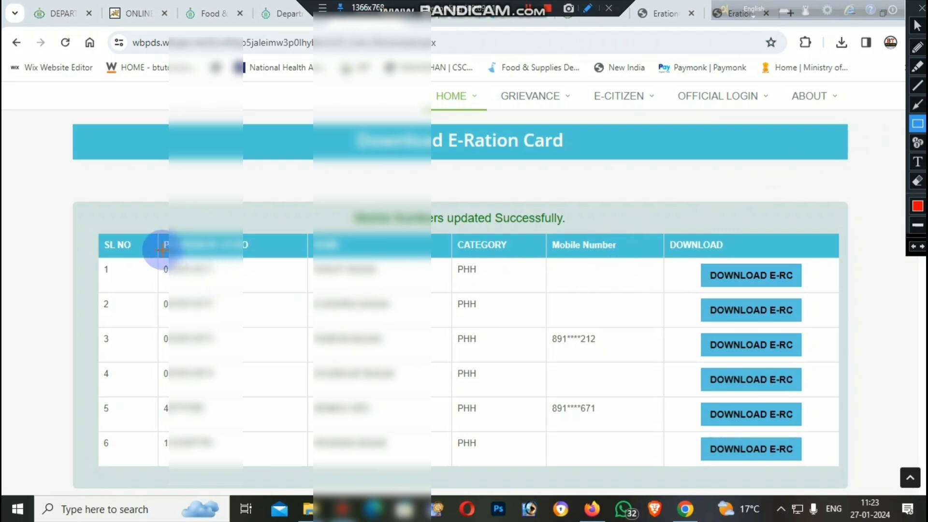
pyautogui.click(152, 230)
pyautogui.moveTo(157, 303); pyautogui.dragTo(242, 467)
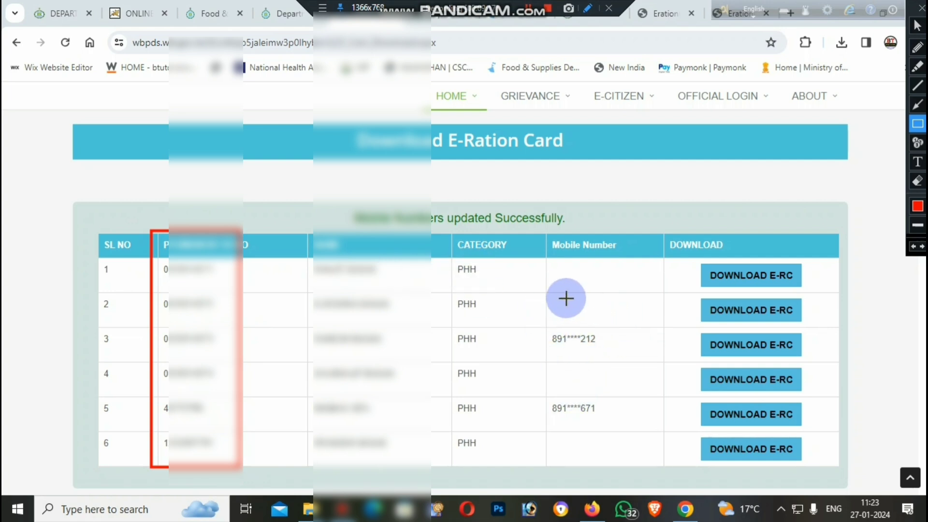
pyautogui.click(918, 183)
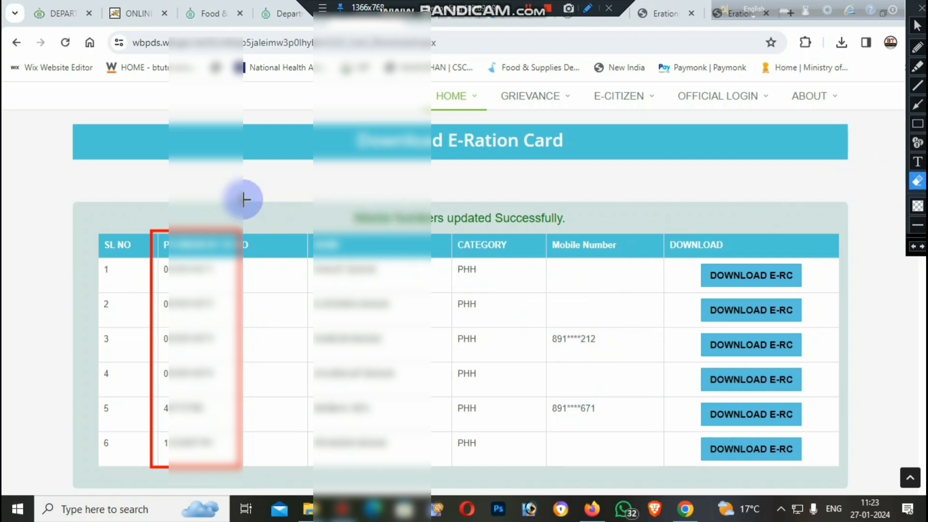
pyautogui.moveTo(133, 201)
pyautogui.mouseDown()
pyautogui.moveTo(184, 517)
pyautogui.moveTo(312, 511)
pyautogui.mouseUp()
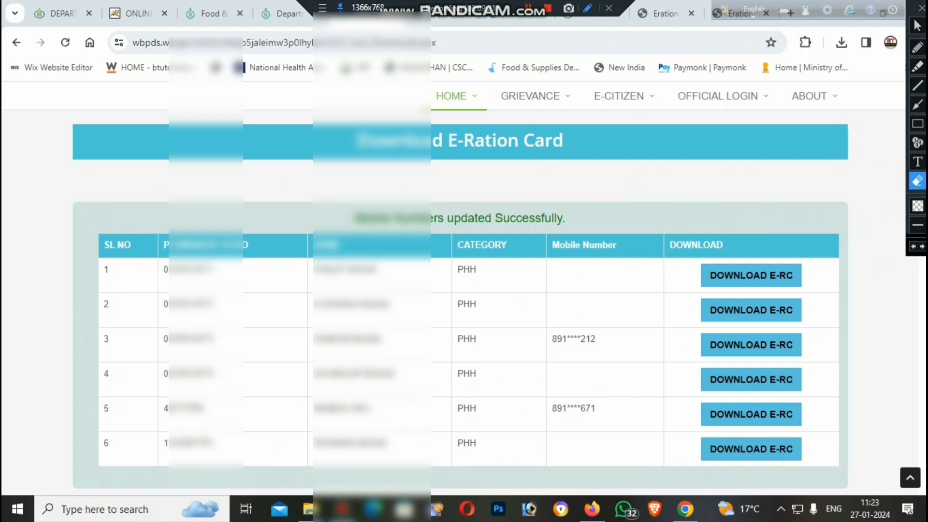
# Download the third member's e-Ration Card and open the 1,407 KB PDF.
pyautogui.click(918, 25)
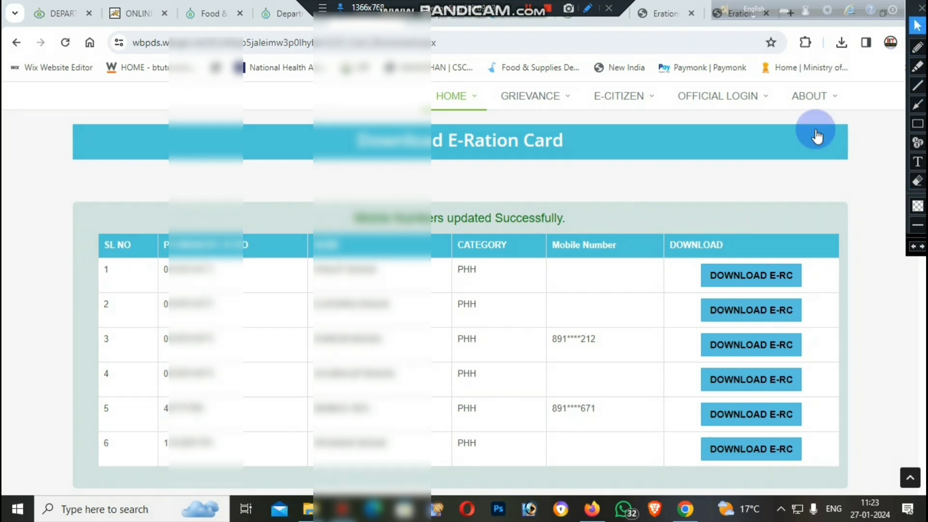
pyautogui.click(758, 352)
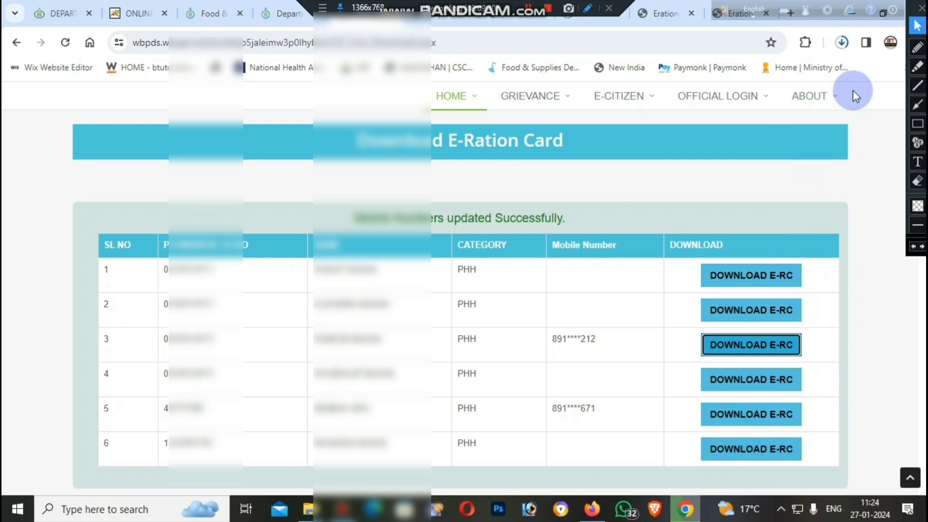
pyautogui.click(843, 44)
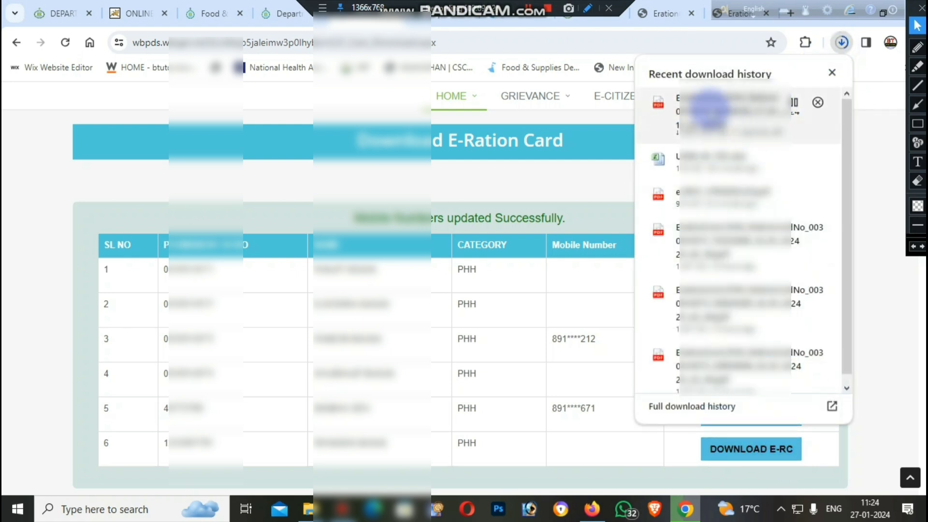
pyautogui.click(567, 113)
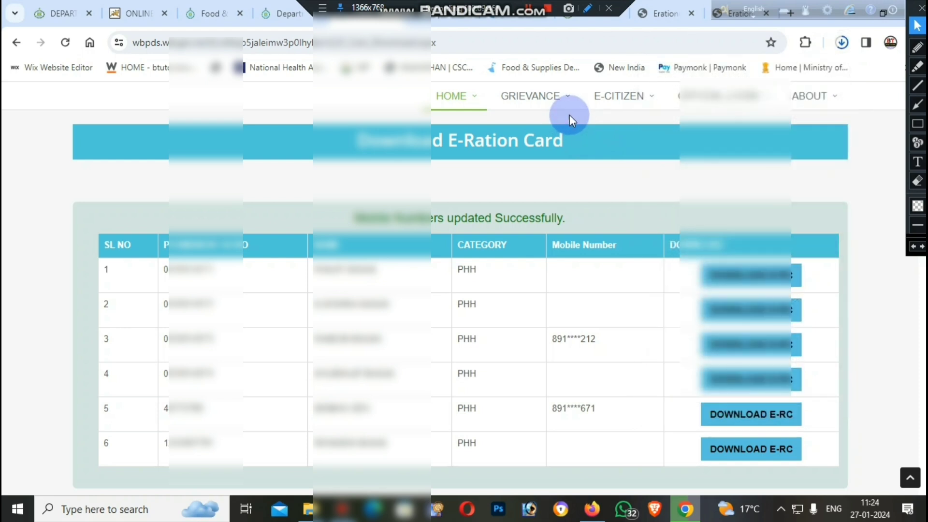
pyautogui.scroll(-2, 519, 307)
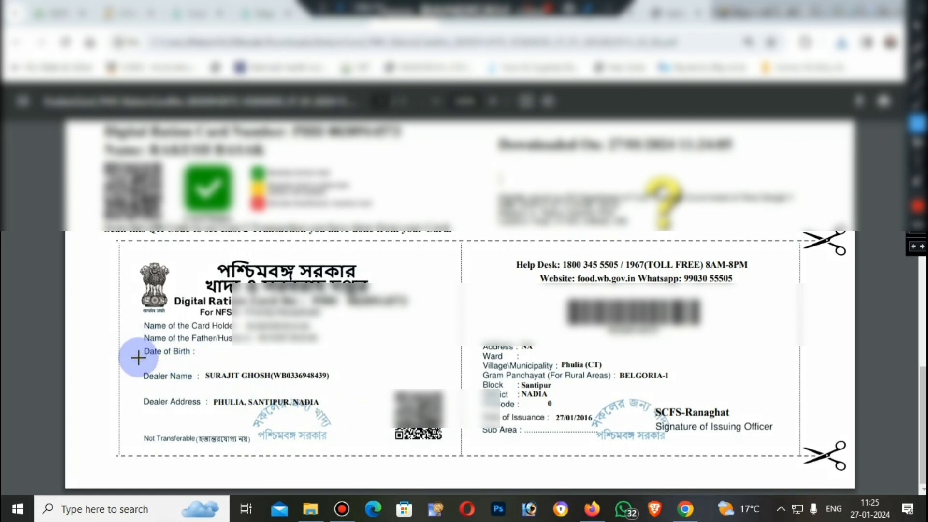
pyautogui.moveTo(139, 341)
pyautogui.mouseDown()
pyautogui.moveTo(156, 369)
pyautogui.moveTo(318, 377)
pyautogui.moveTo(364, 364)
pyautogui.mouseUp()
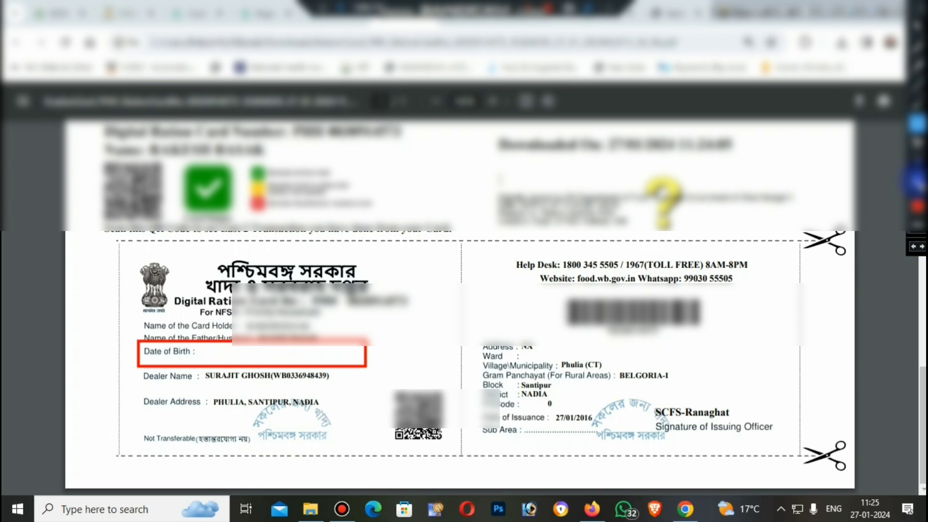
pyautogui.click(916, 181)
pyautogui.moveTo(104, 246)
pyautogui.mouseDown()
pyautogui.moveTo(250, 466)
pyautogui.moveTo(830, 515)
pyautogui.mouseUp()
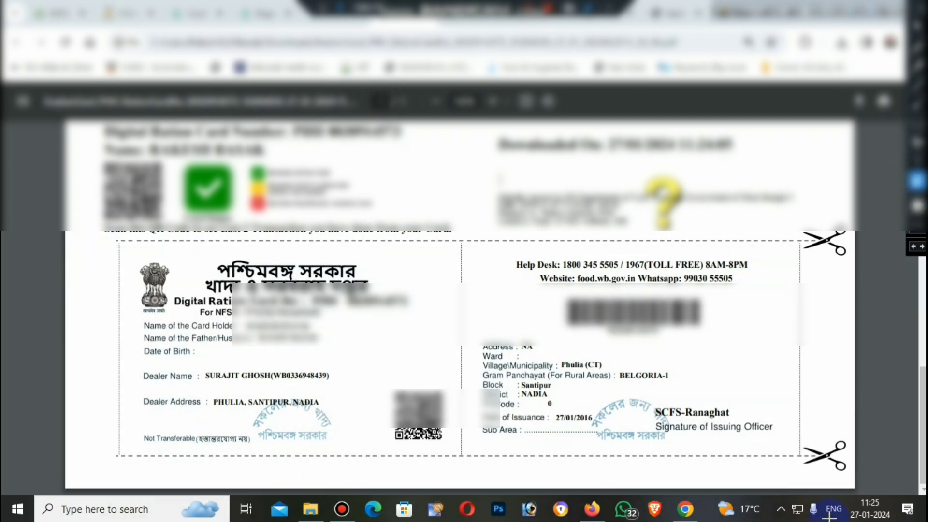